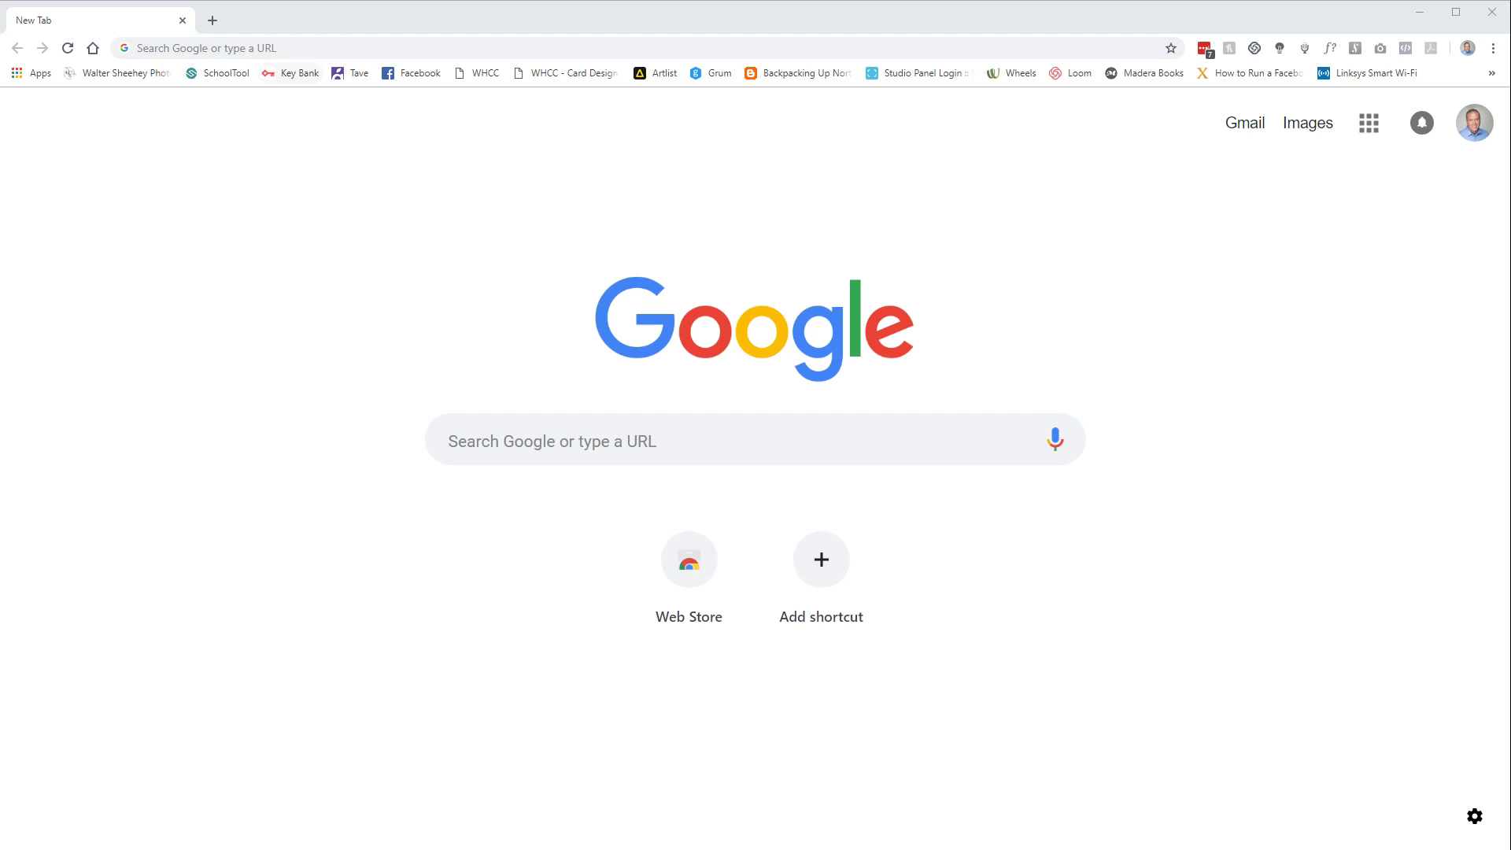
Search for 'instagram' and land on the logged-in Instagram home feed
click(267, 48)
text(instagram)
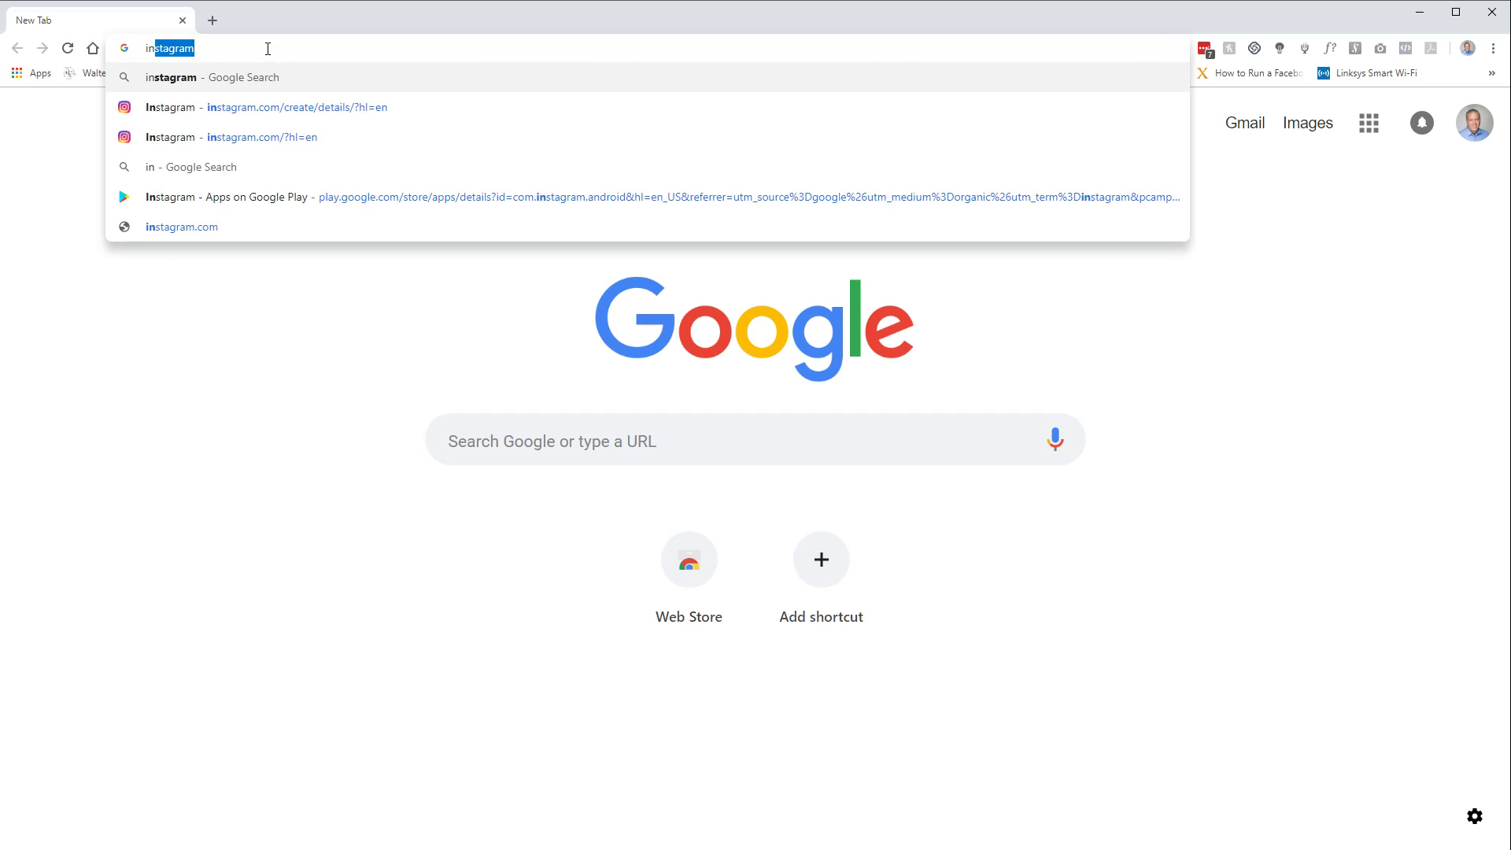
key(Return)
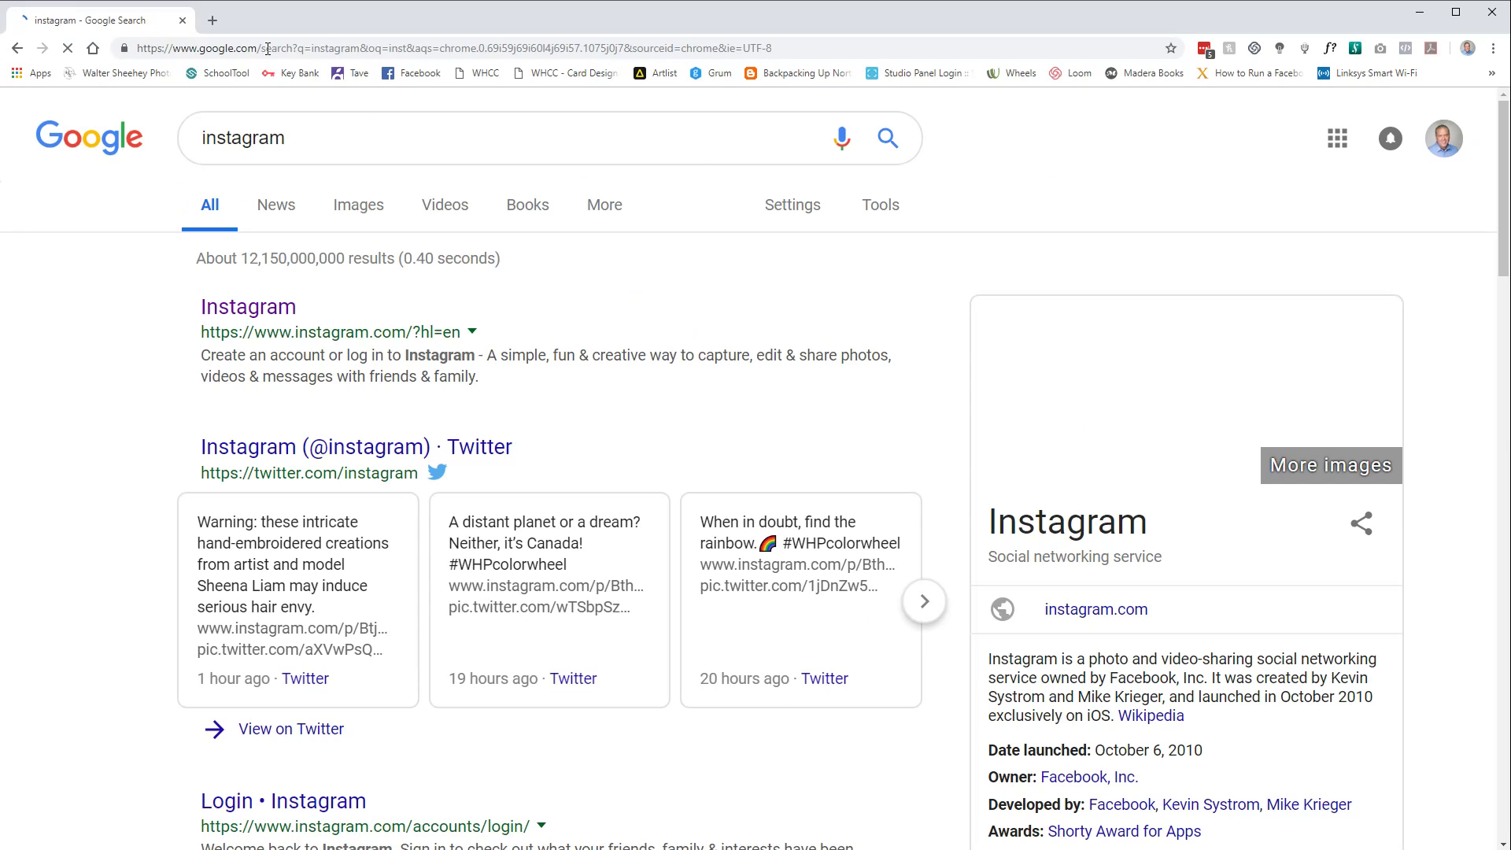
click(242, 311)
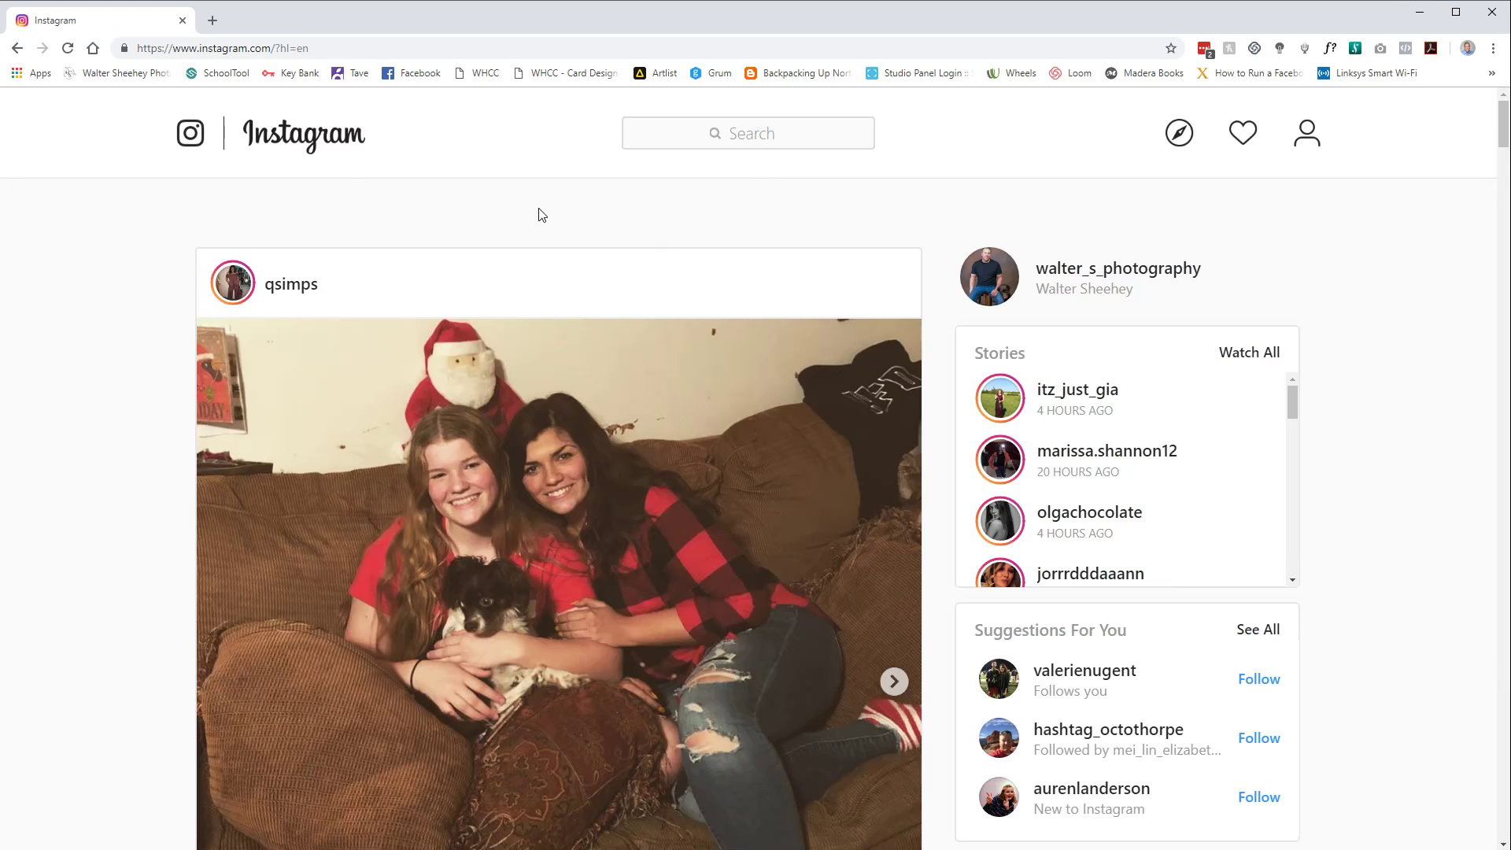
In a fresh tab, bring up DevTools (F12) with the device toolbar enabled for mobile emulation
click(213, 22)
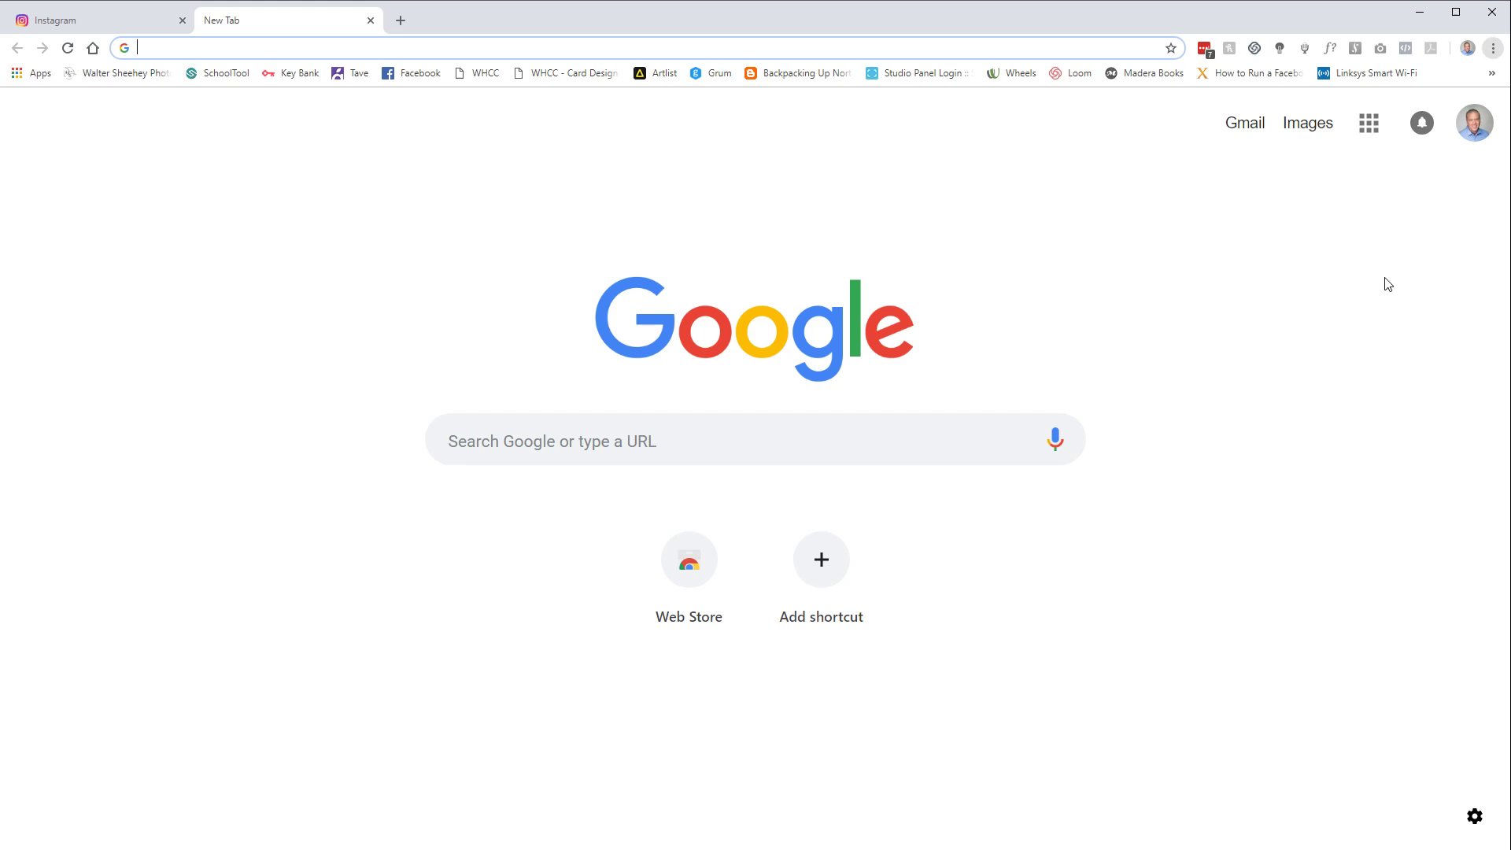
key(F12)
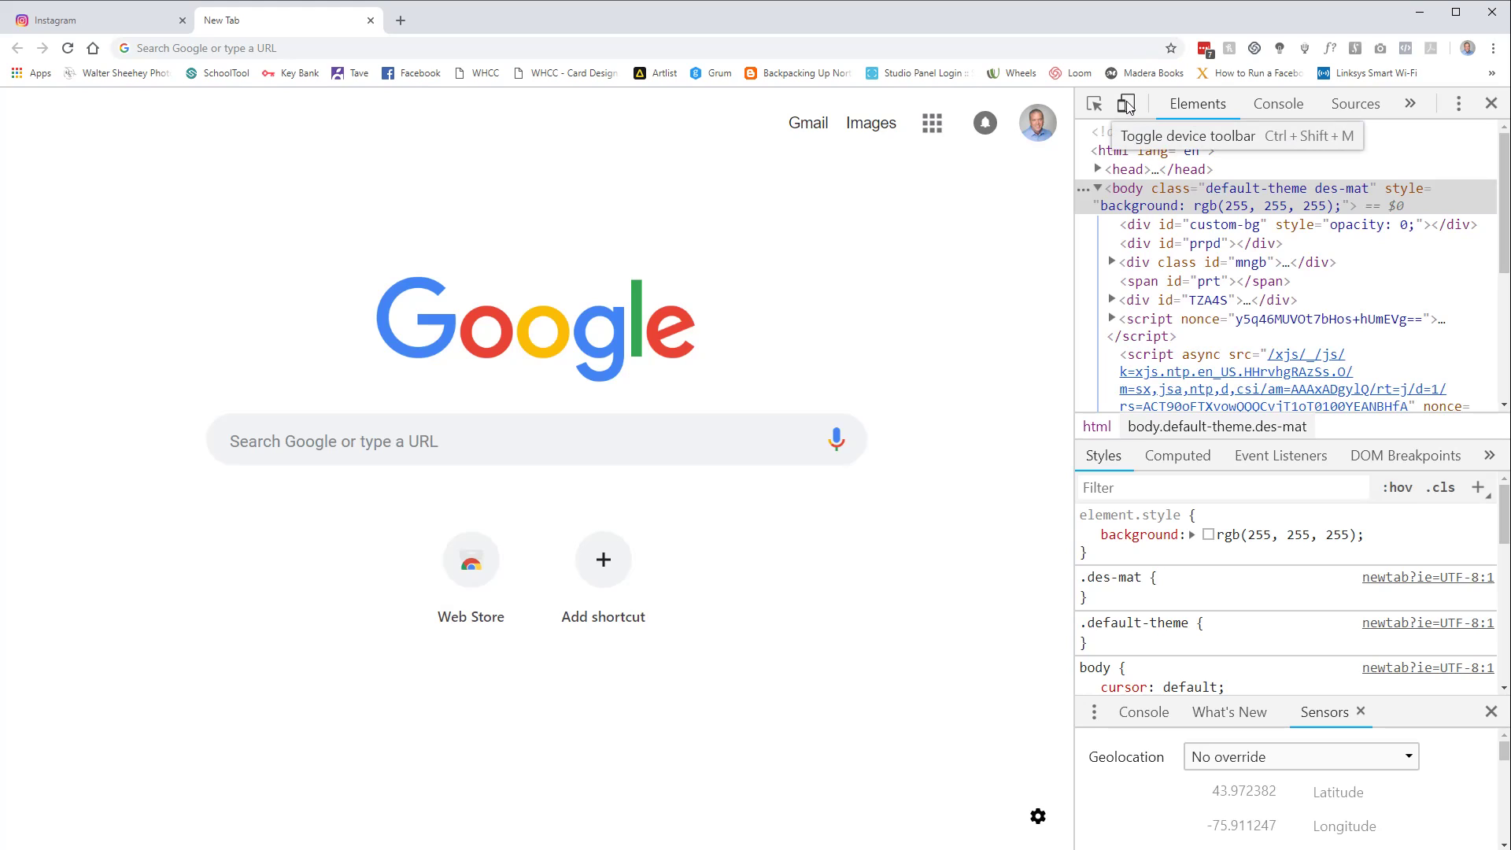
click(1128, 104)
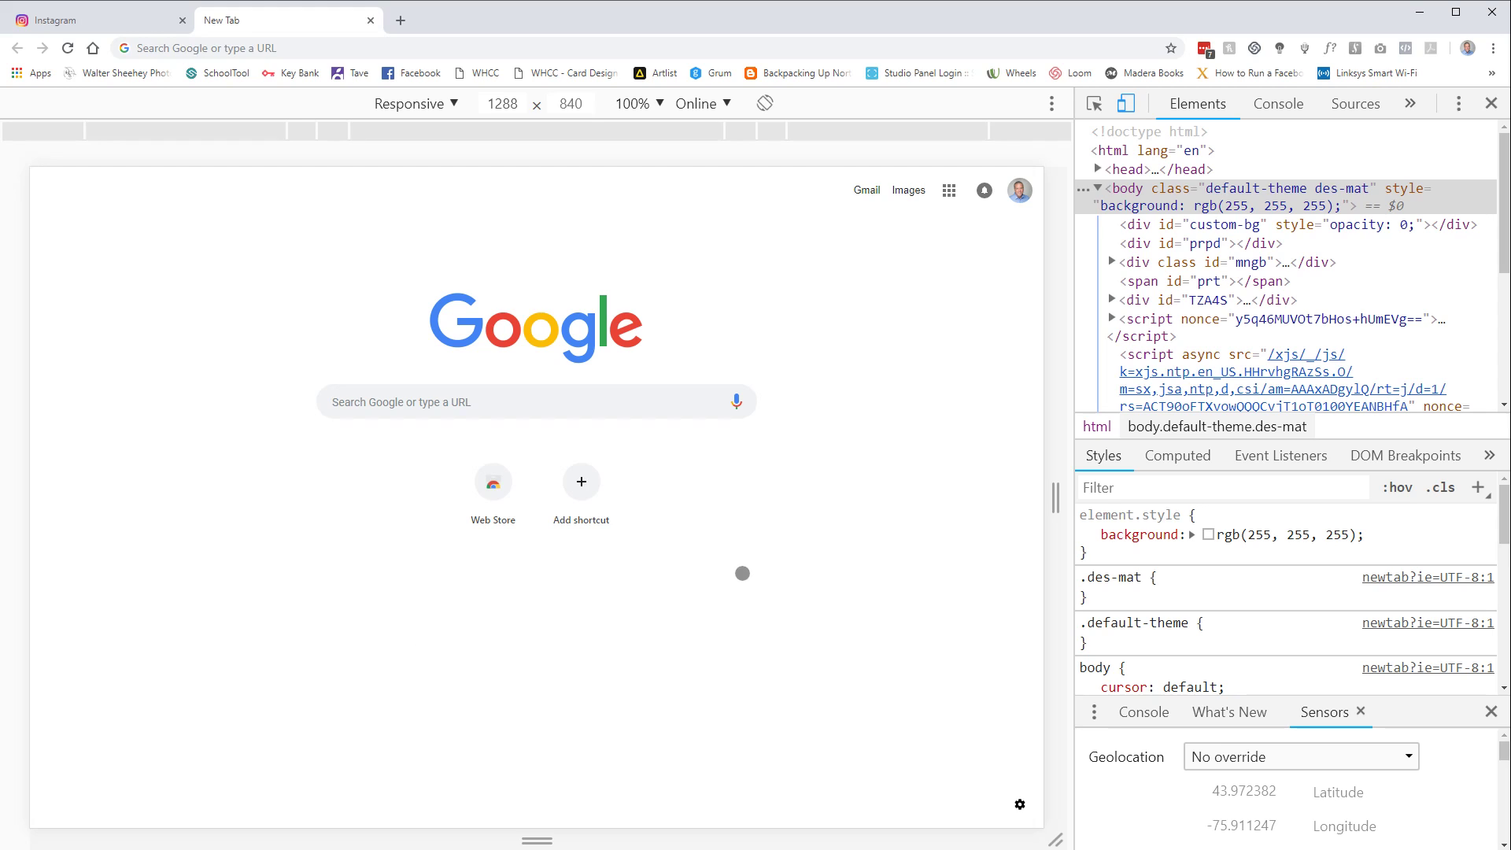
Search for 'instagram' again and load its mobile-layout feed inside the emulated device
click(285, 48)
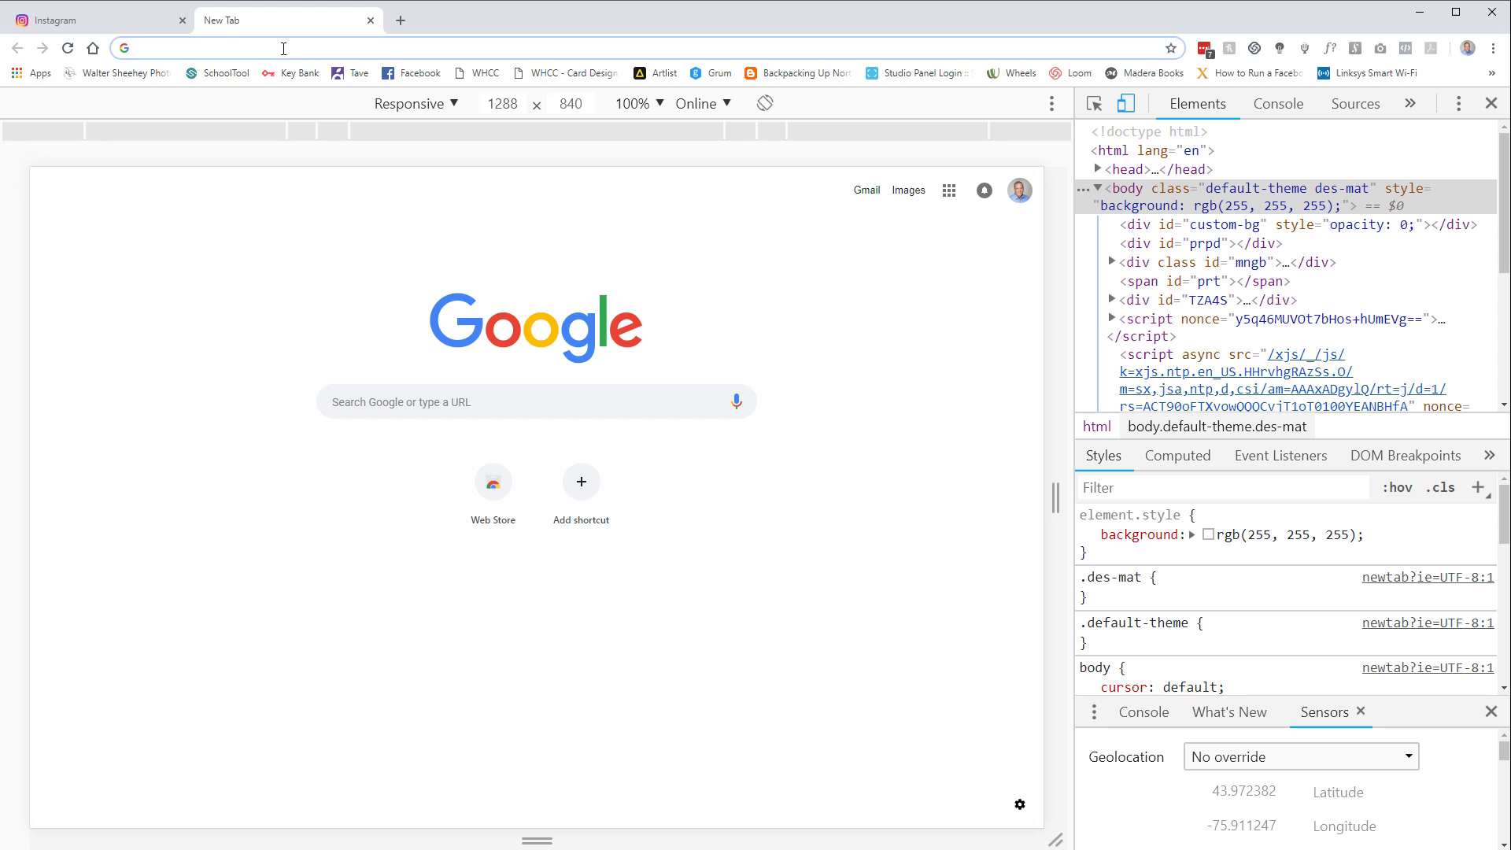
text(instagram)
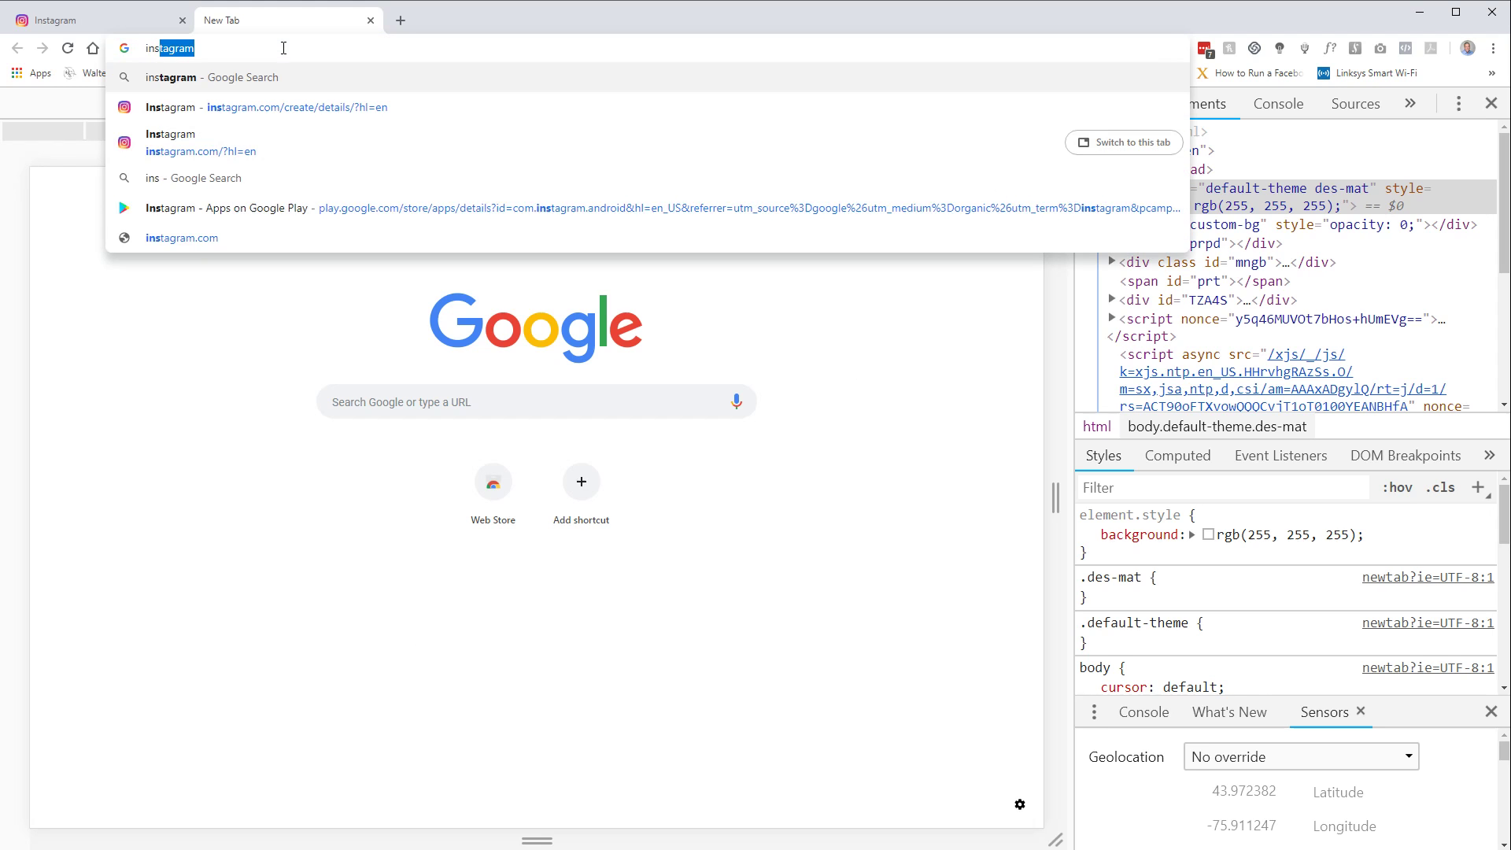
key(Return)
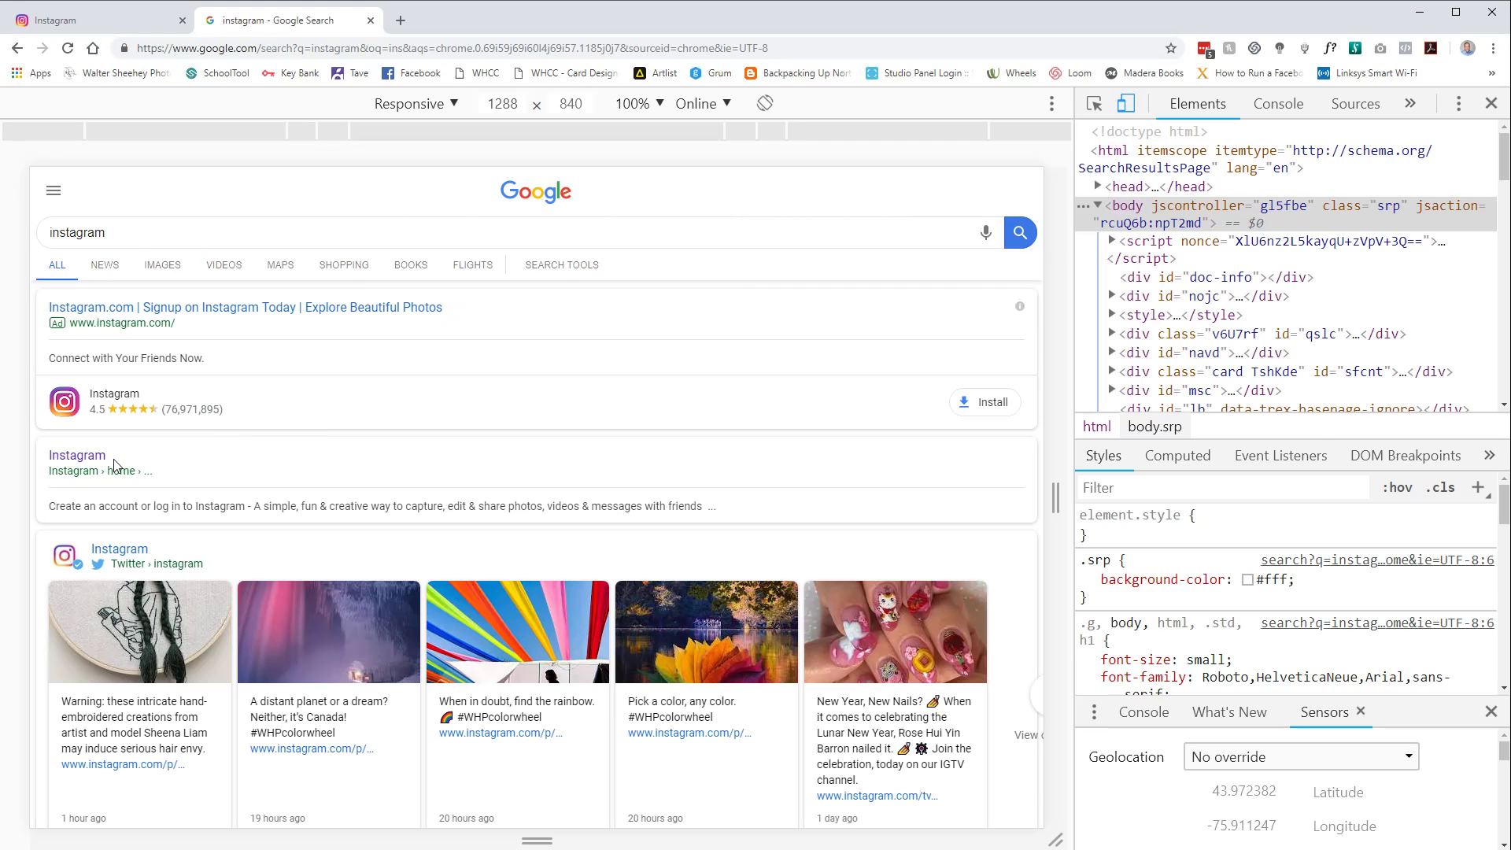
click(77, 455)
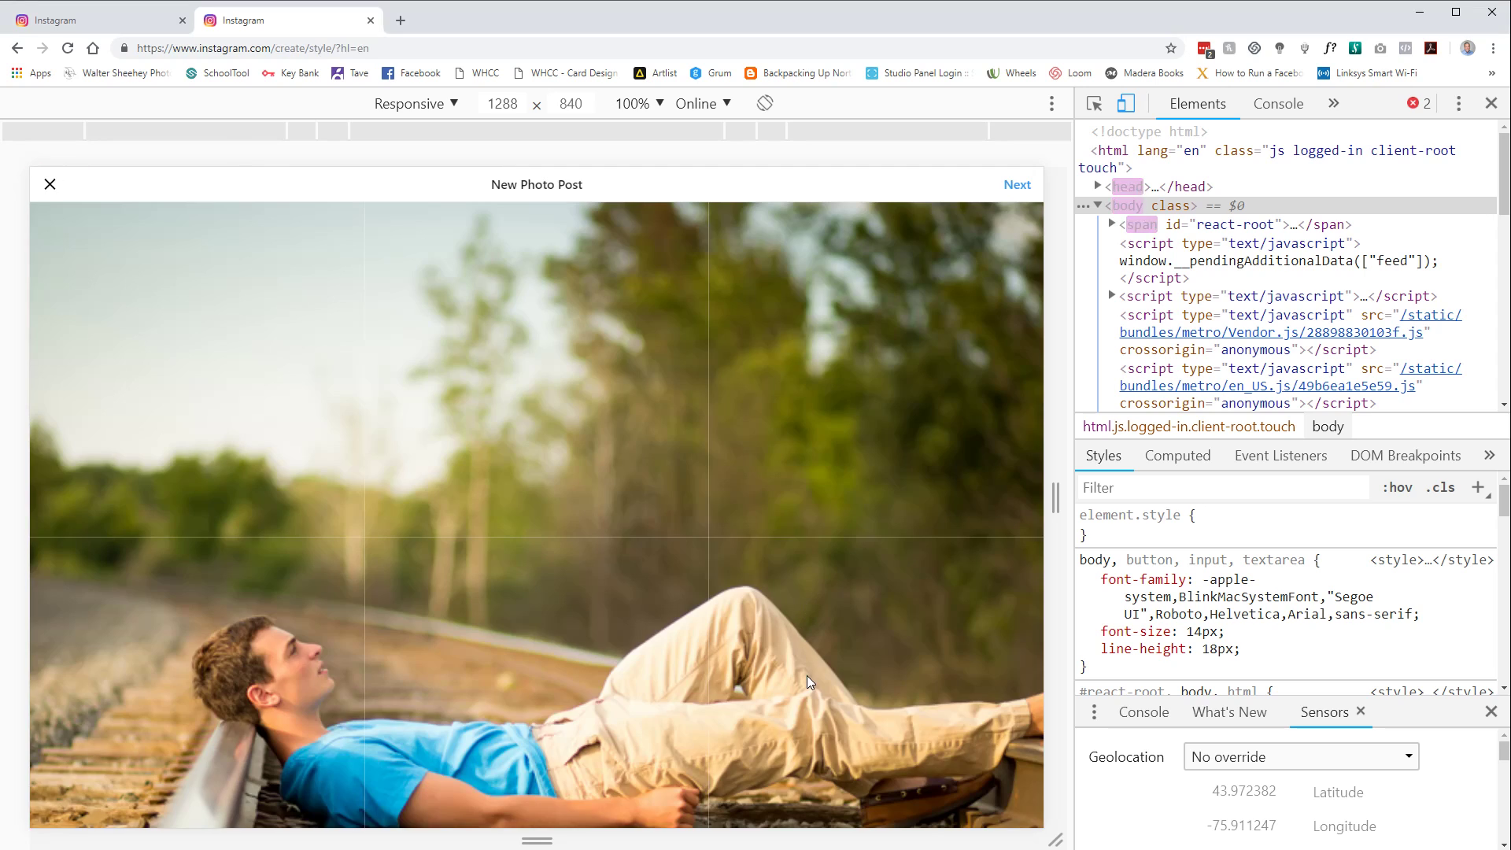
Advance from the crop screen of the railway photo to the New Post details
click(1031, 187)
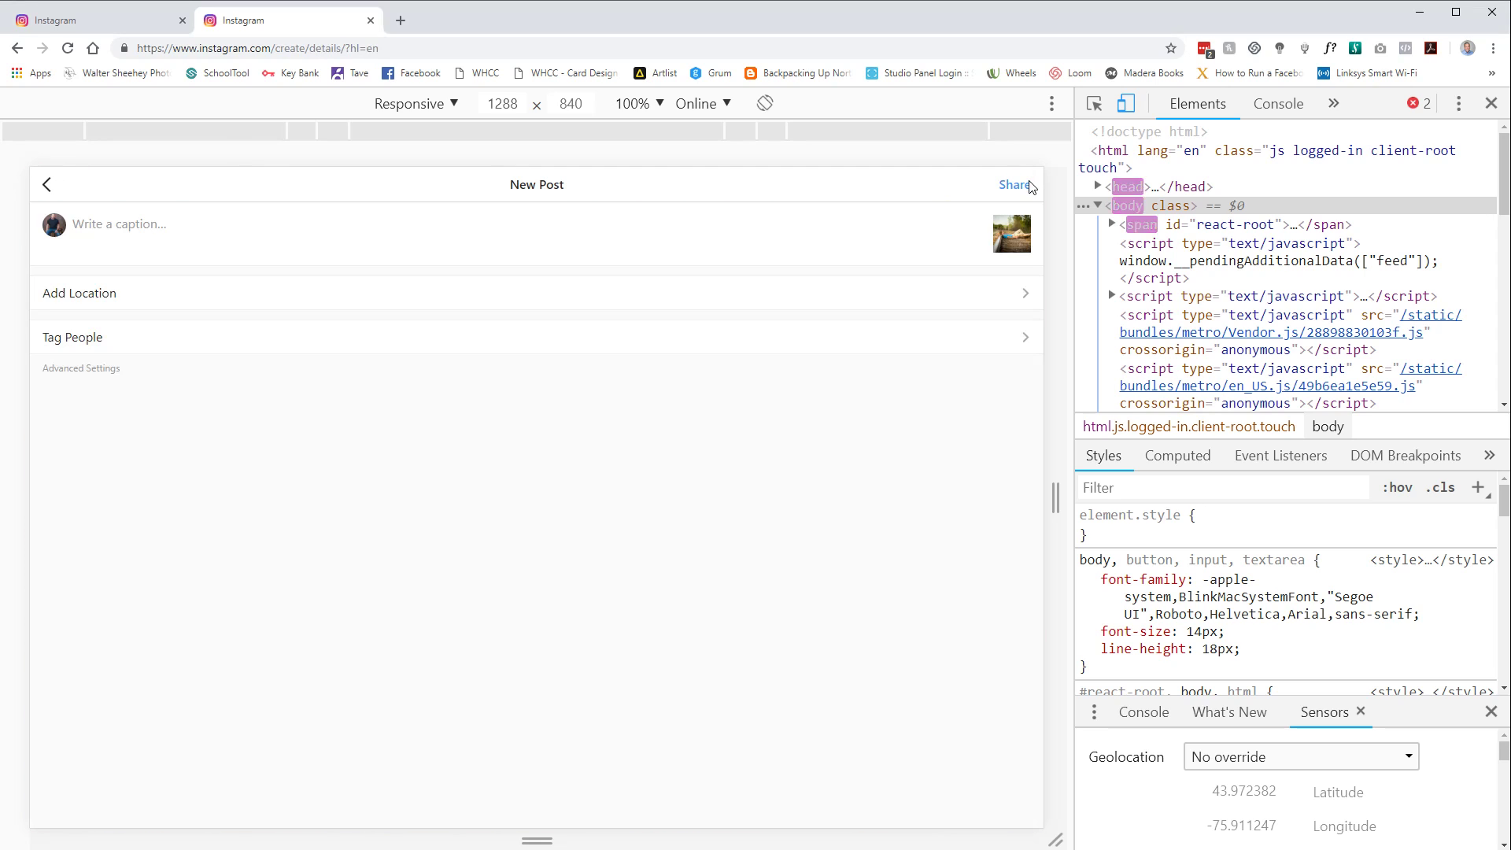
Paste the prepared caption with photography hashtags and share the post to the feed
click(131, 228)
key(ctrl+v)
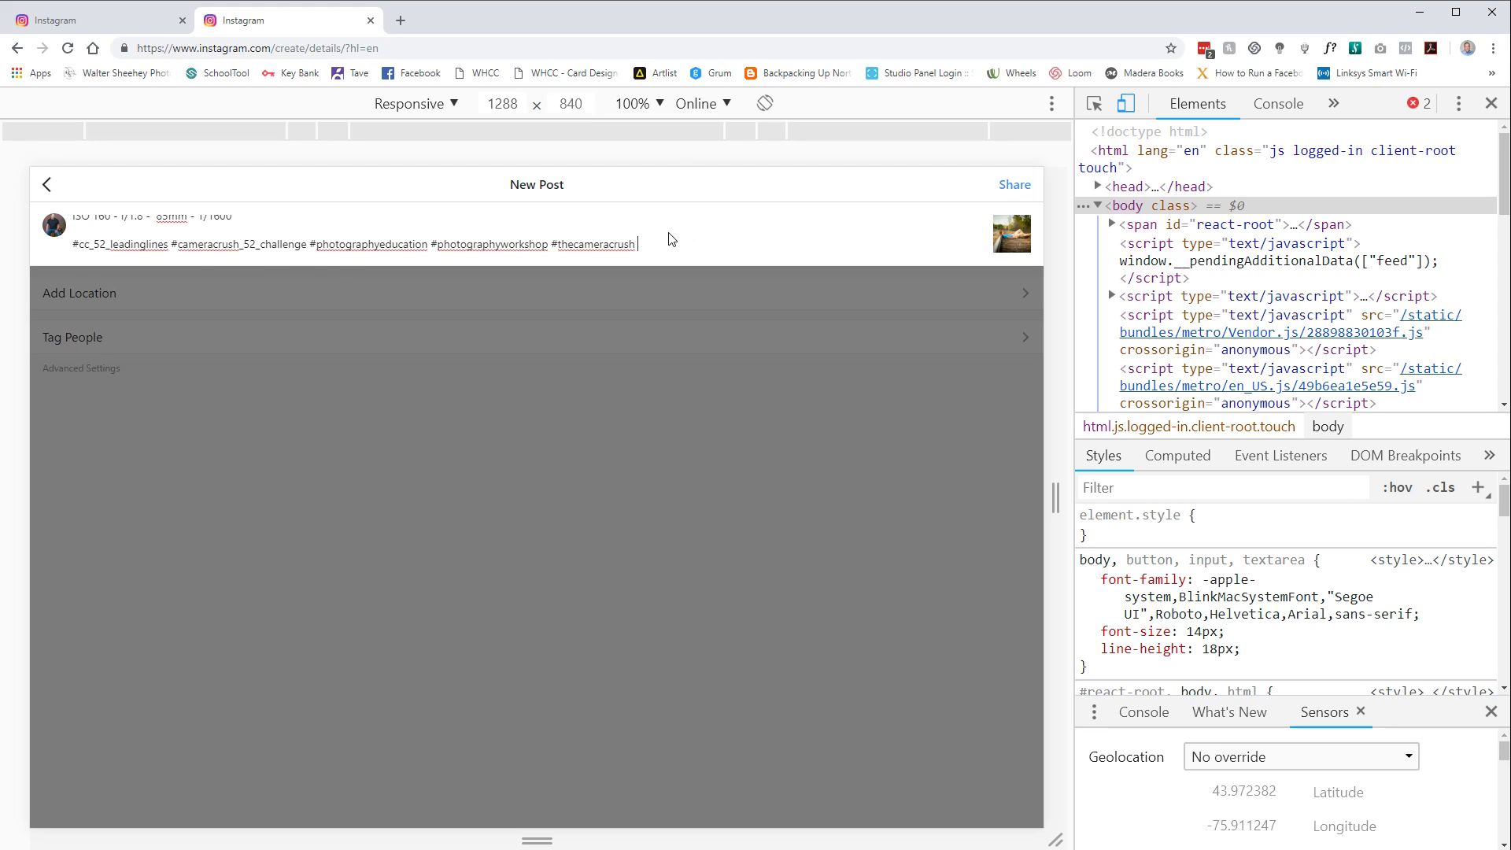
scroll(669, 240, up, 2)
scroll(669, 239, down, 2)
click(1015, 185)
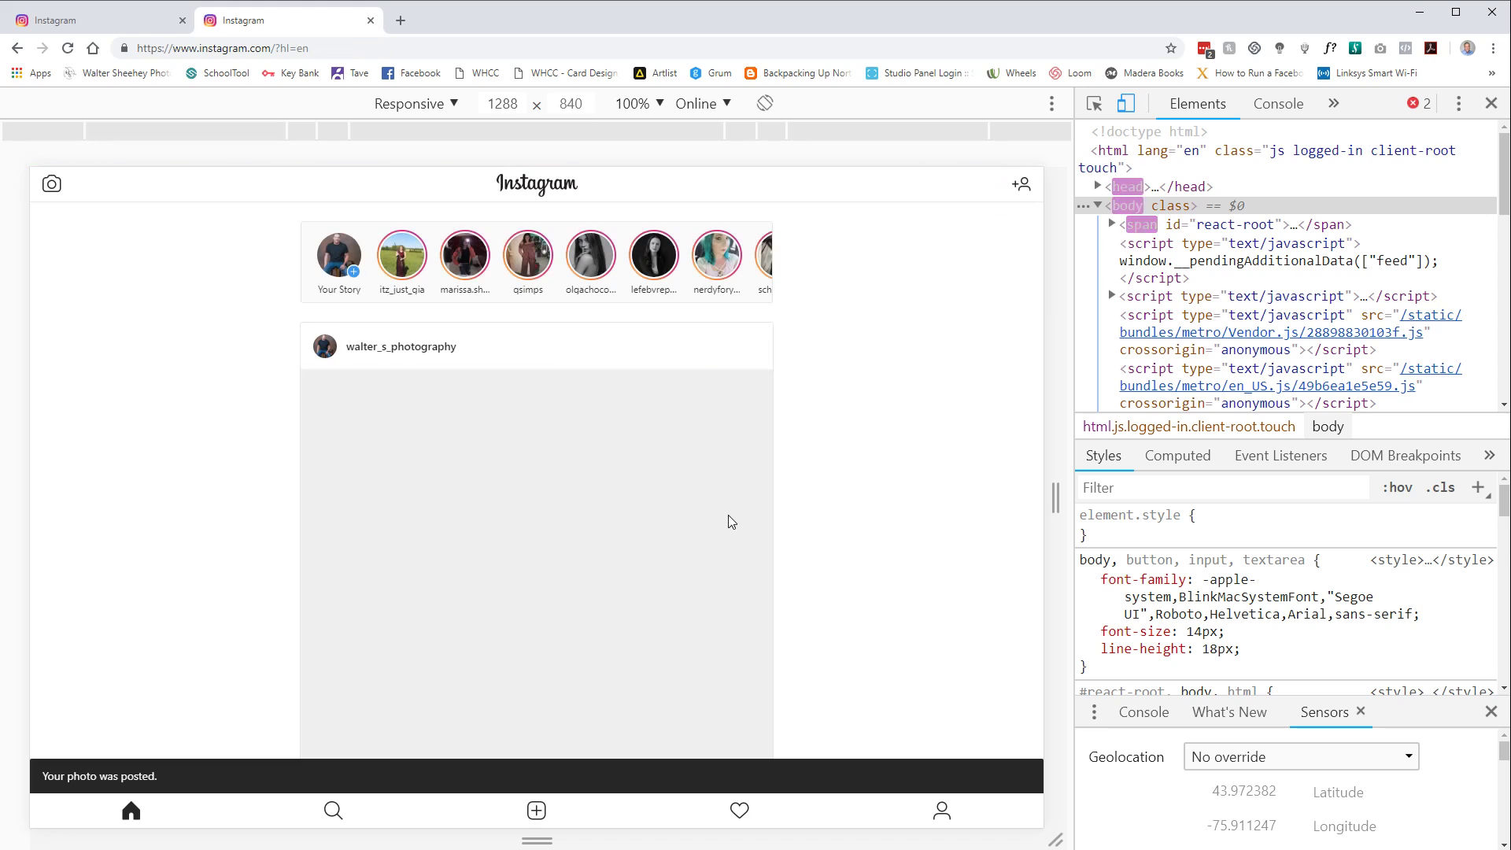
scroll(172, 480, down, 3)
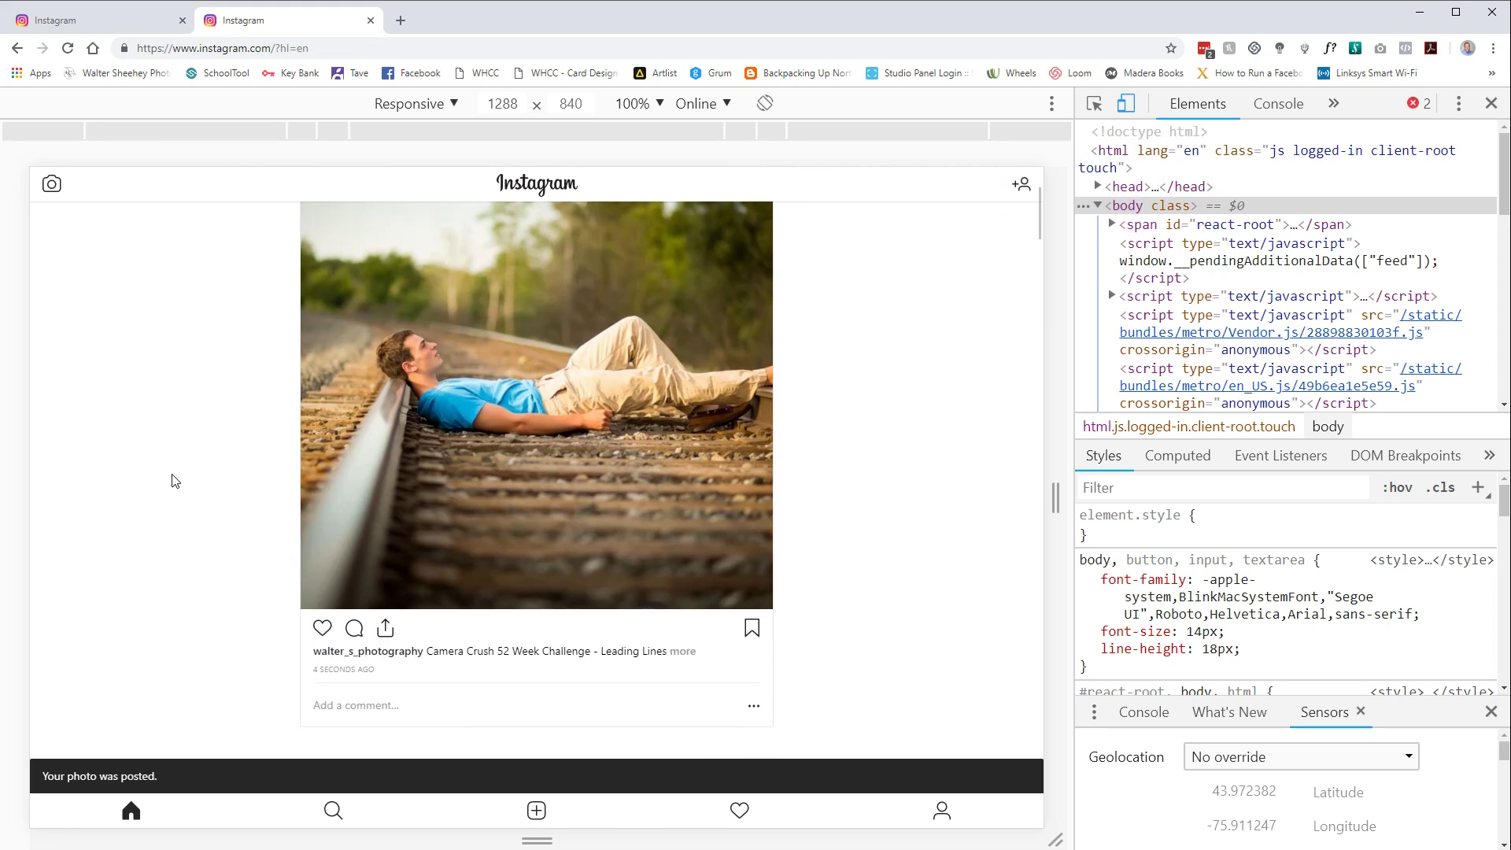
scroll(171, 480, up, 3)
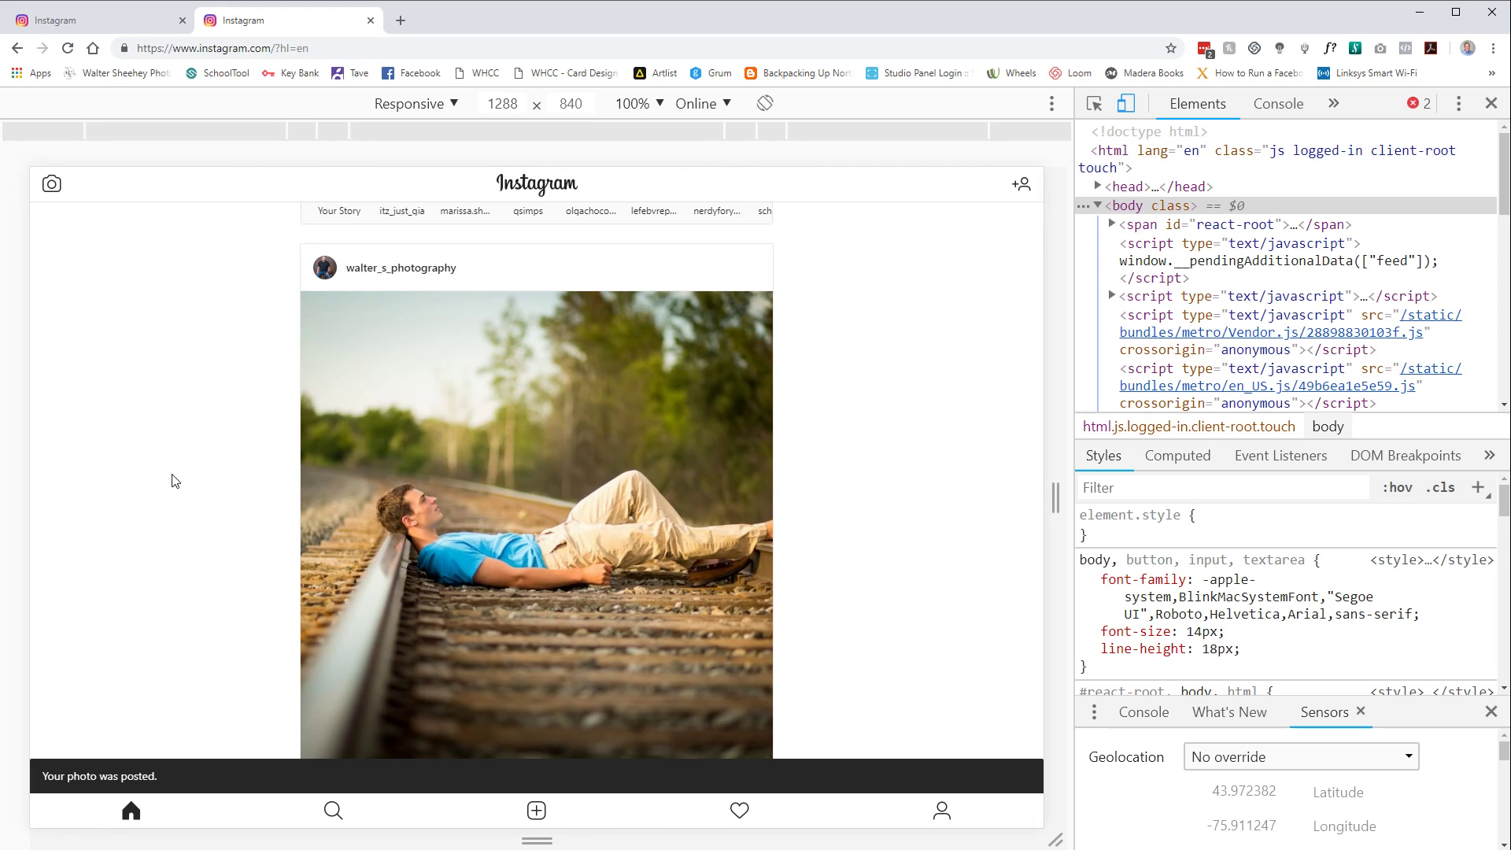